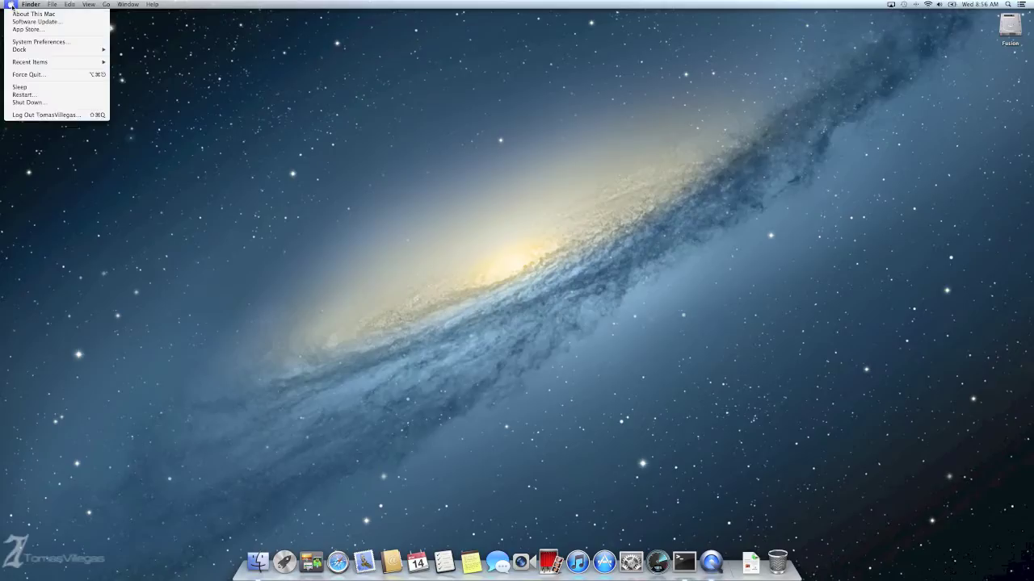
# - In System Report's Serial-ATA section, compare the SSD's 6 Gigabit and TOSHIBA hard drive's 1.5 Gigabit link speeds
pyautogui.click(13, 14)
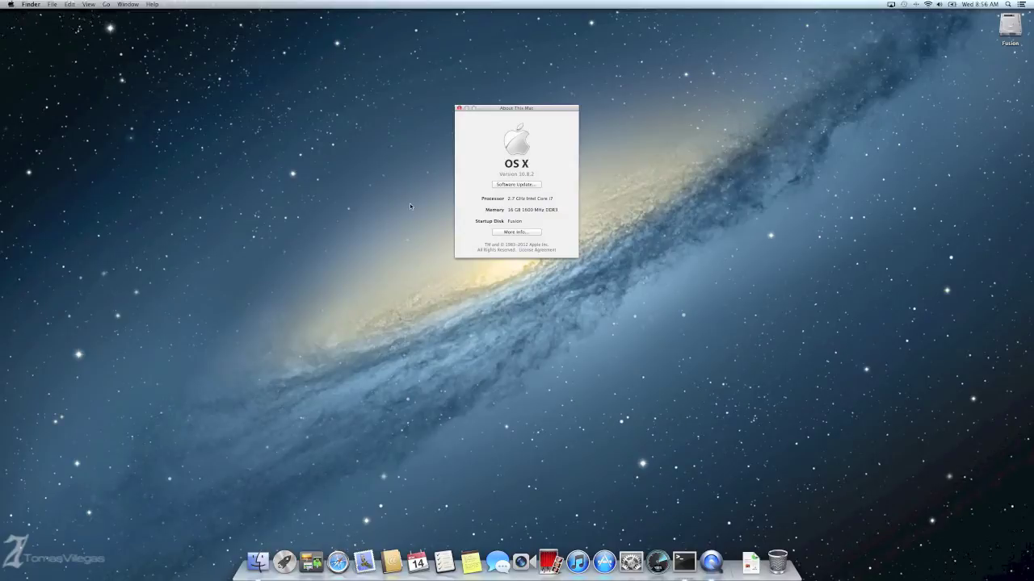
pyautogui.click(512, 232)
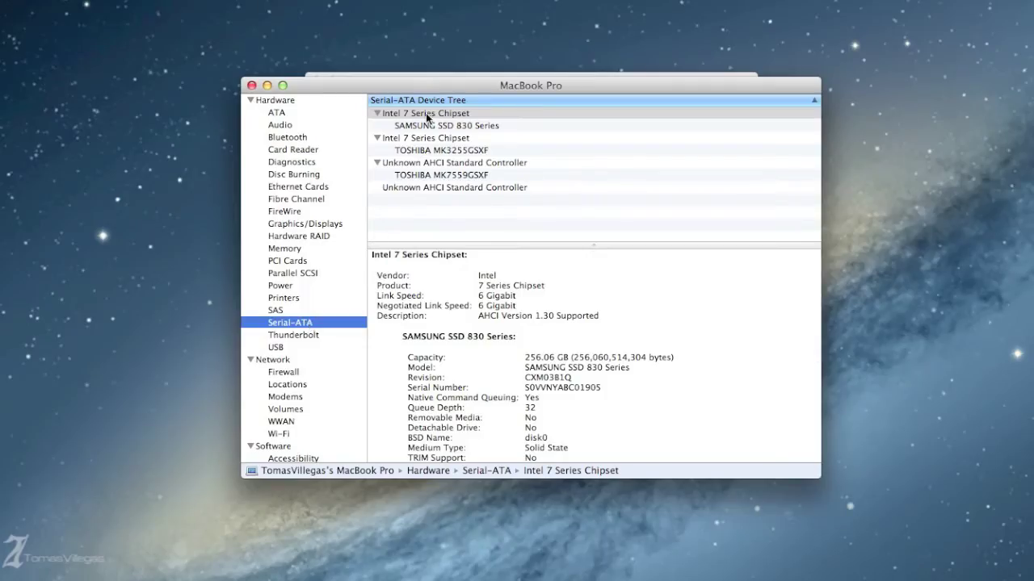
pyautogui.click(425, 113)
pyautogui.moveTo(526, 306); pyautogui.dragTo(477, 306)
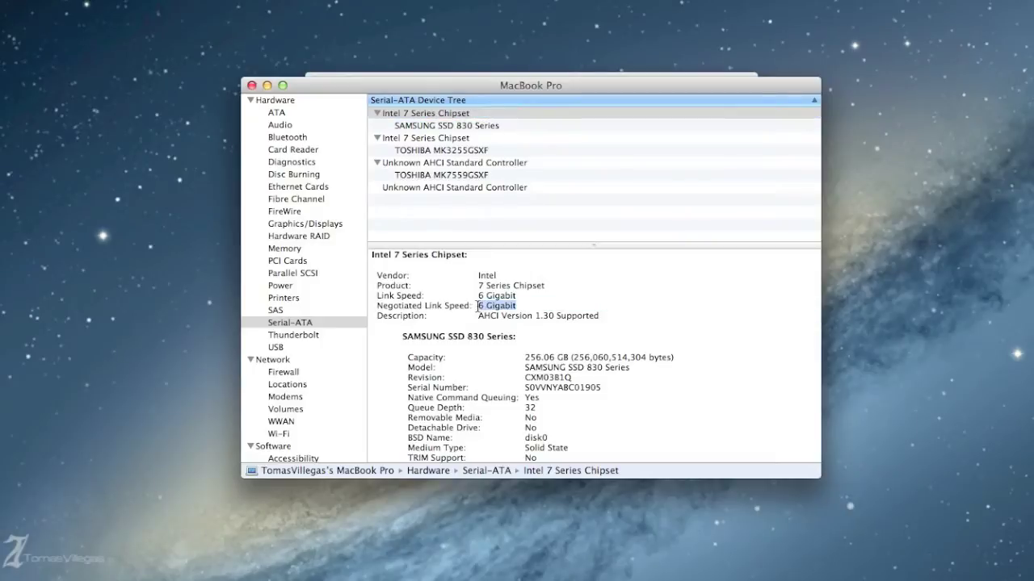
pyautogui.click(440, 139)
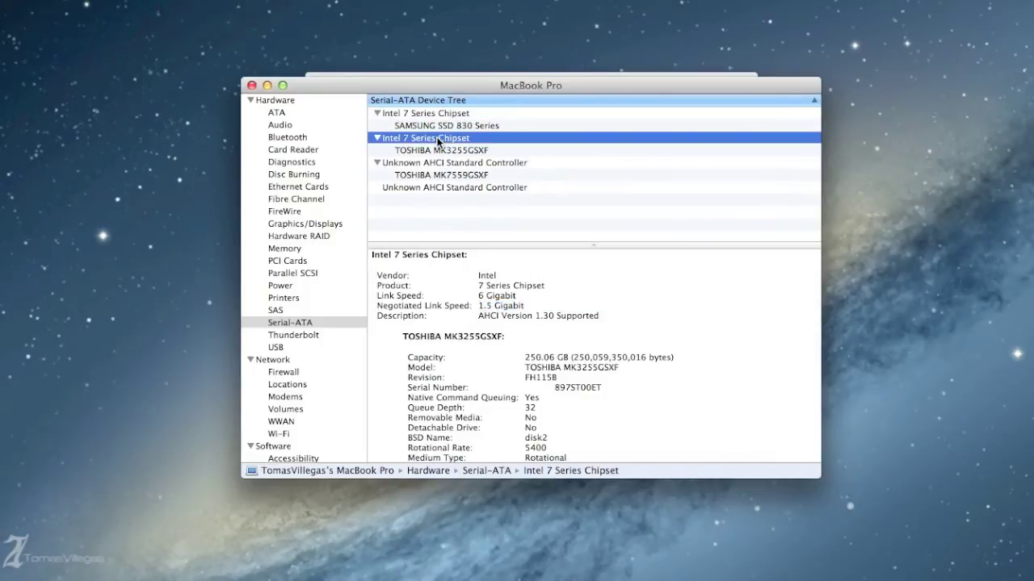
pyautogui.moveTo(527, 306); pyautogui.dragTo(480, 310)
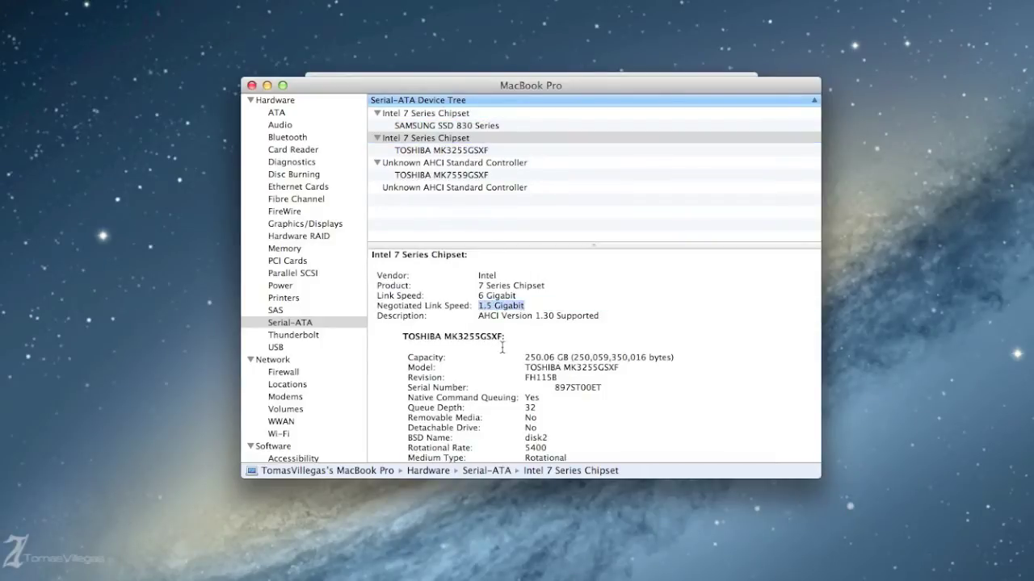
pyautogui.scroll(-1, 505, 351)
pyautogui.moveTo(558, 432); pyautogui.dragTo(412, 429)
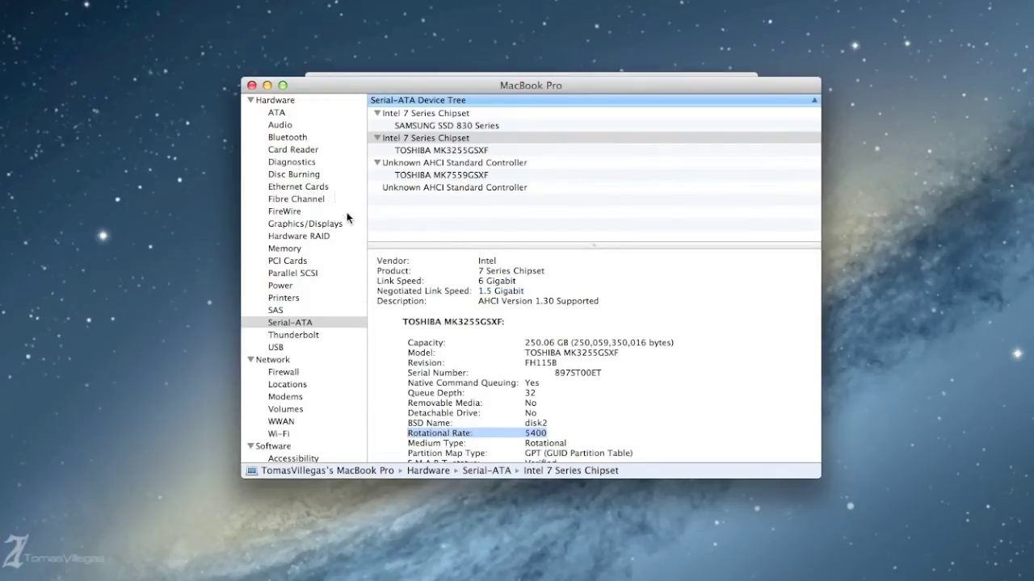
pyautogui.click(251, 85)
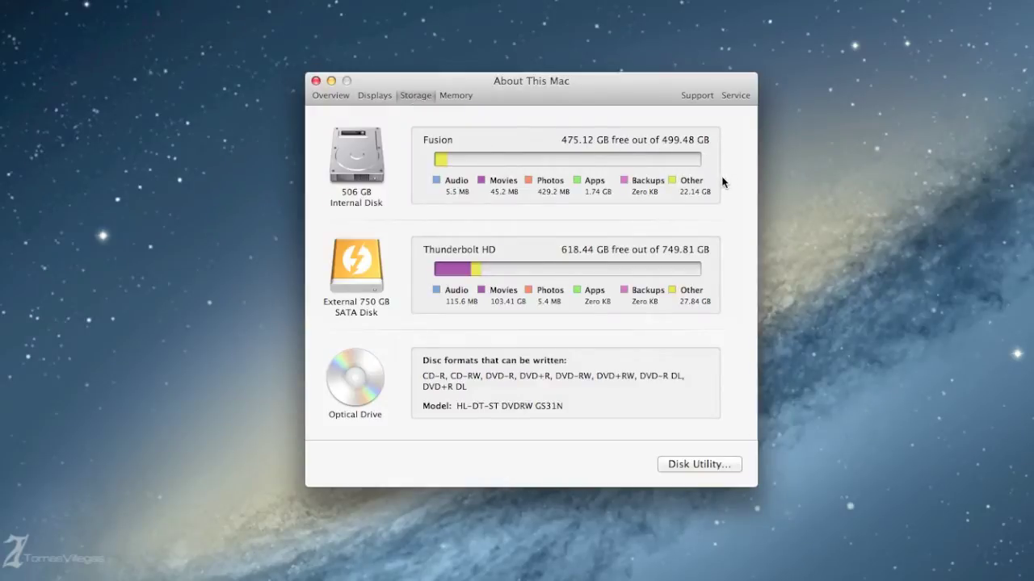
# - Check the Fusion group's 499.48 GB volume with 475.11 GB available, then enter iostat -c 2000 in Terminal
pyautogui.click(715, 465)
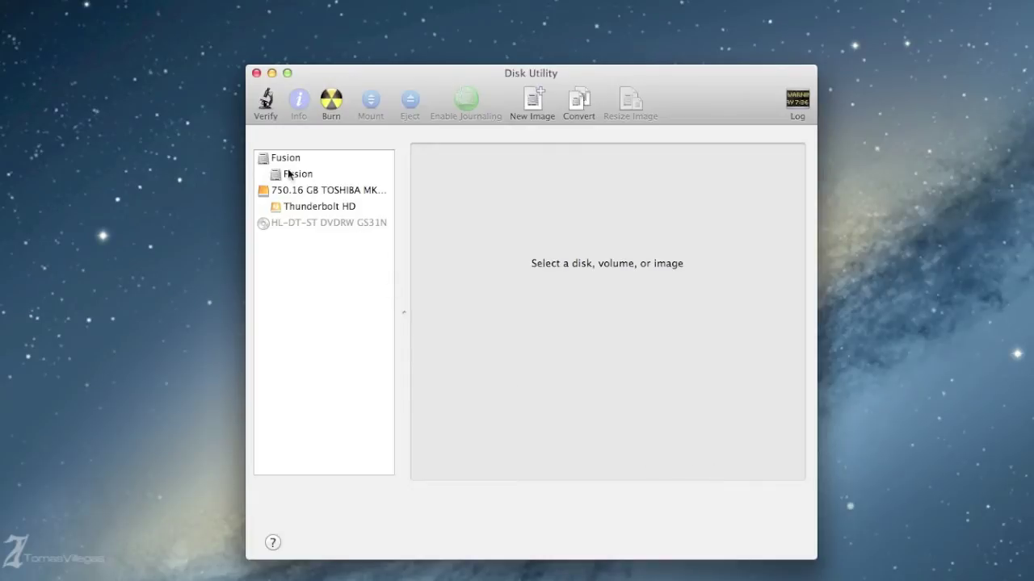
pyautogui.click(284, 159)
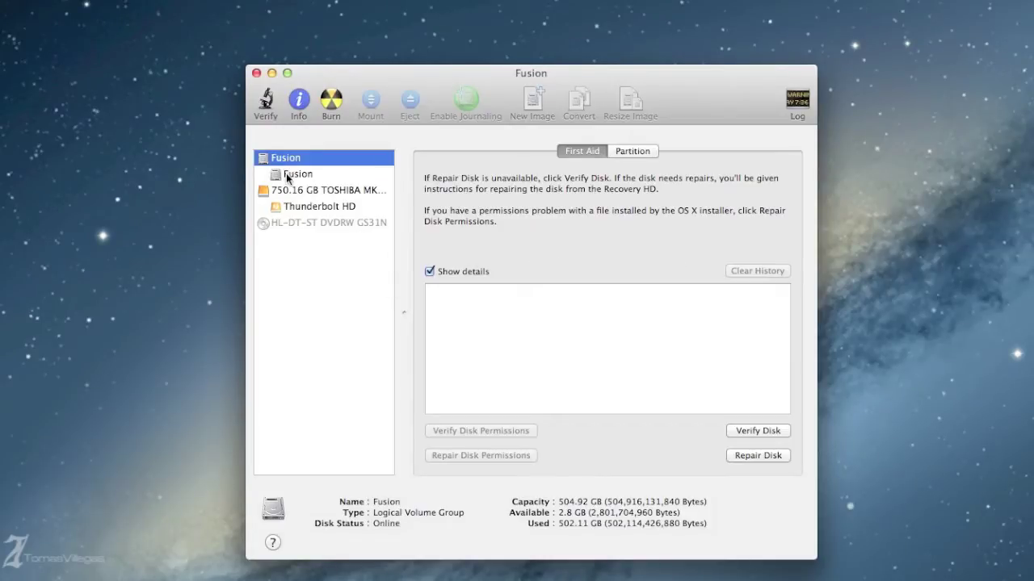
pyautogui.click(286, 176)
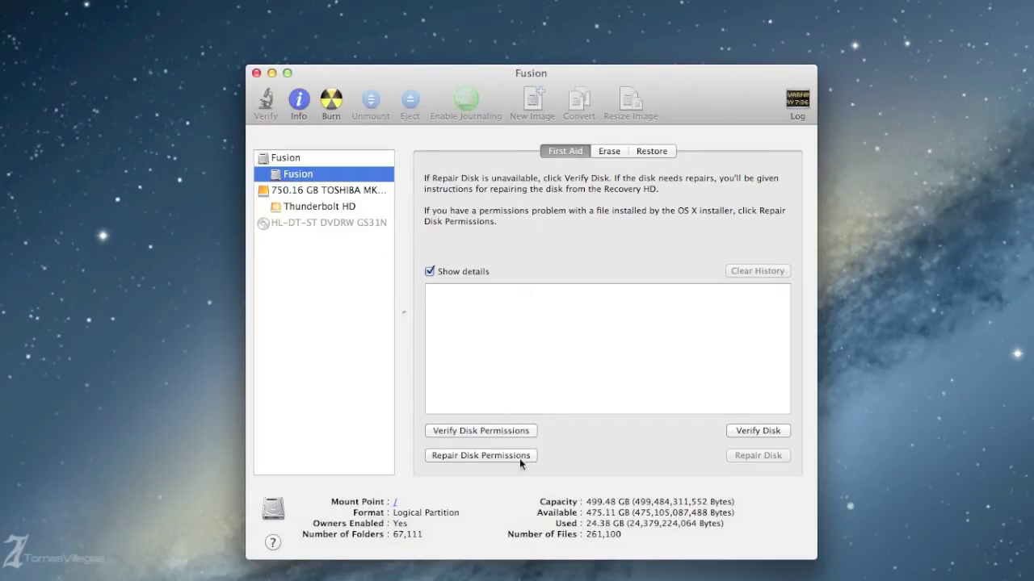
pyautogui.moveTo(587, 517); pyautogui.dragTo(717, 513)
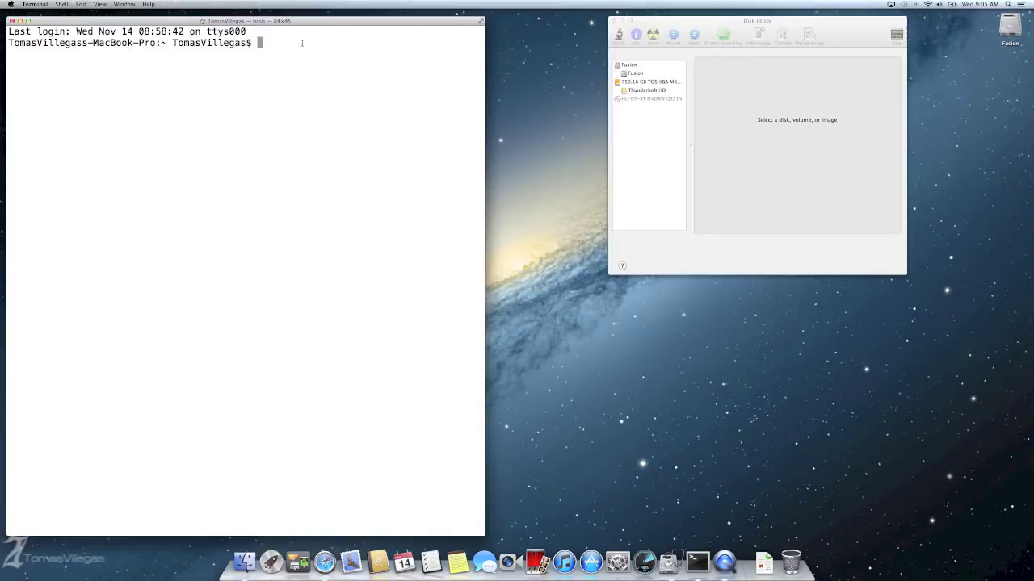
pyautogui.write('iostat -c 2000')
# - Run iostat -c 2000 to stream disk0, disk1 and disk2 throughput and CPU load
pyautogui.press('Return')
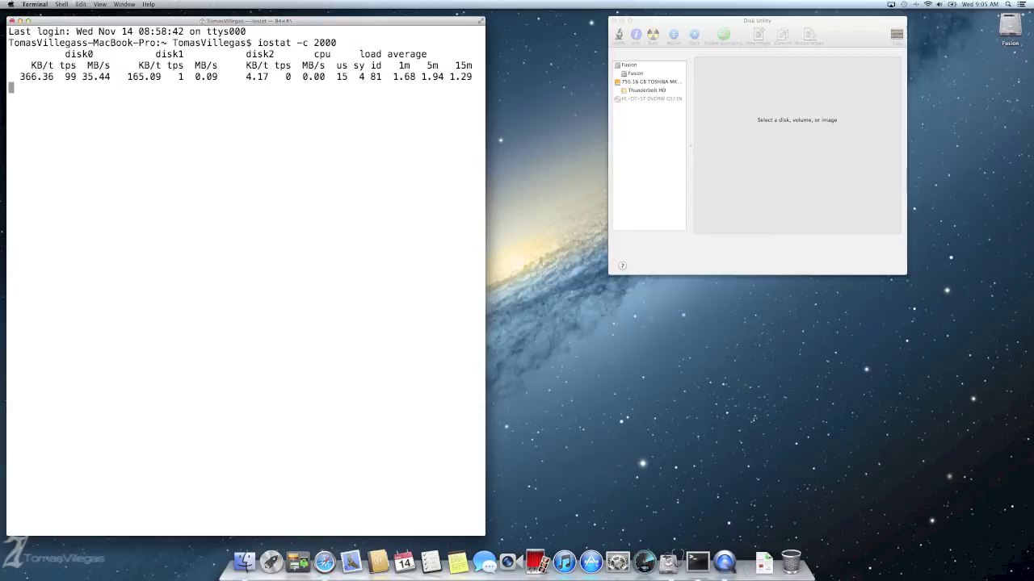
pyautogui.click(753, 33)
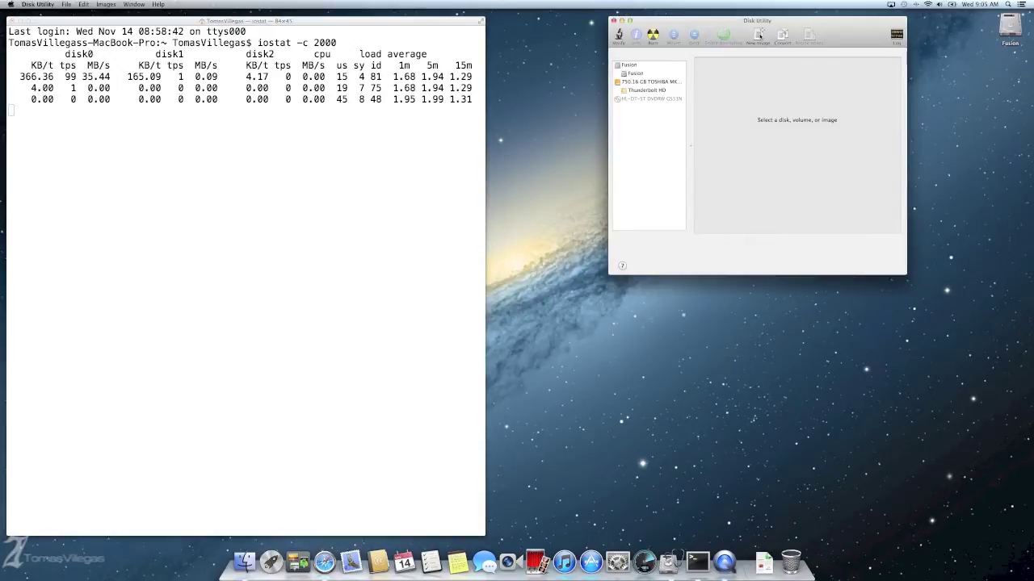
# - Make a new blank image named TEST with a custom 300 GB size and create it
pyautogui.click(758, 34)
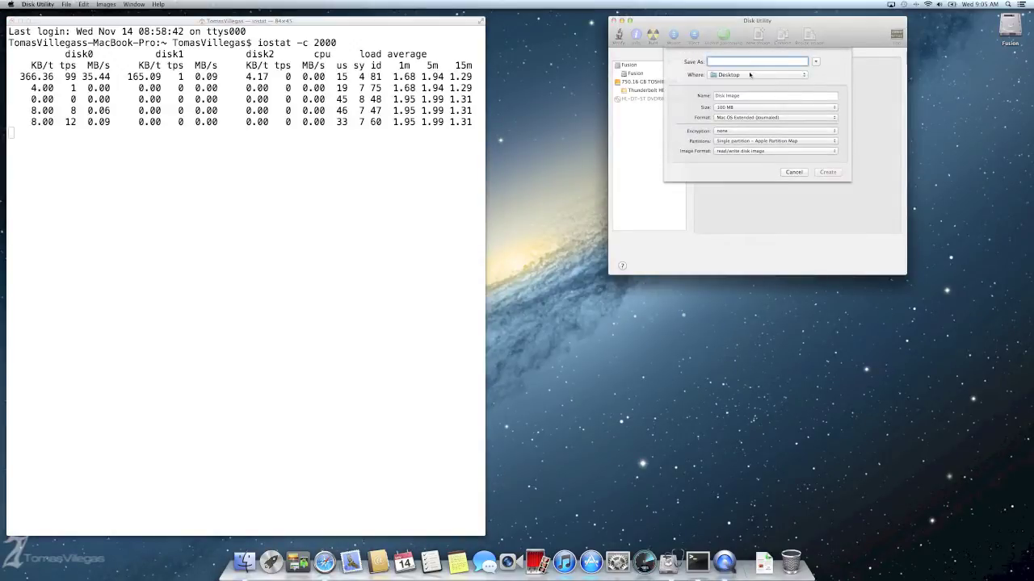
pyautogui.write('TEST')
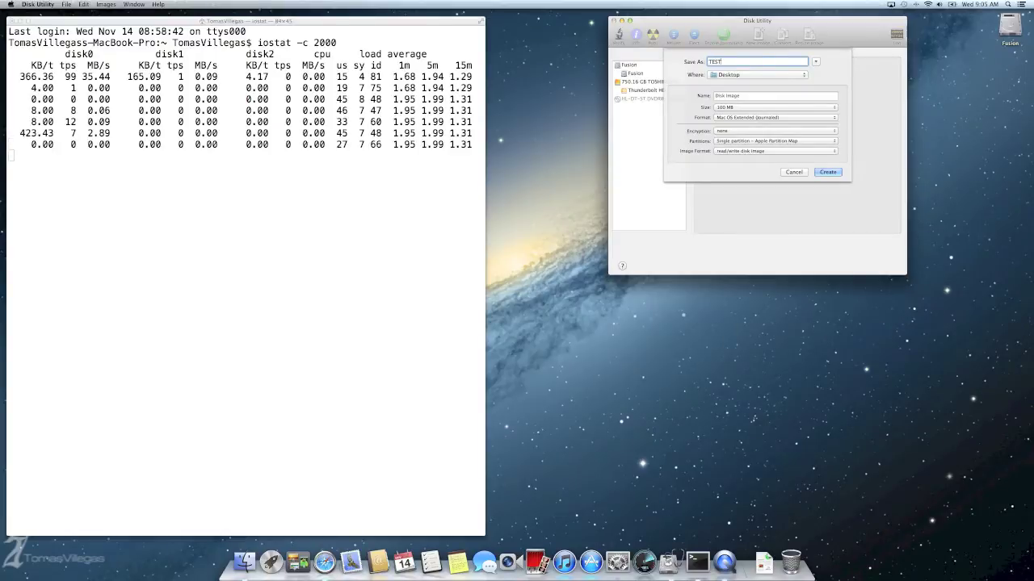
pyautogui.click(752, 108)
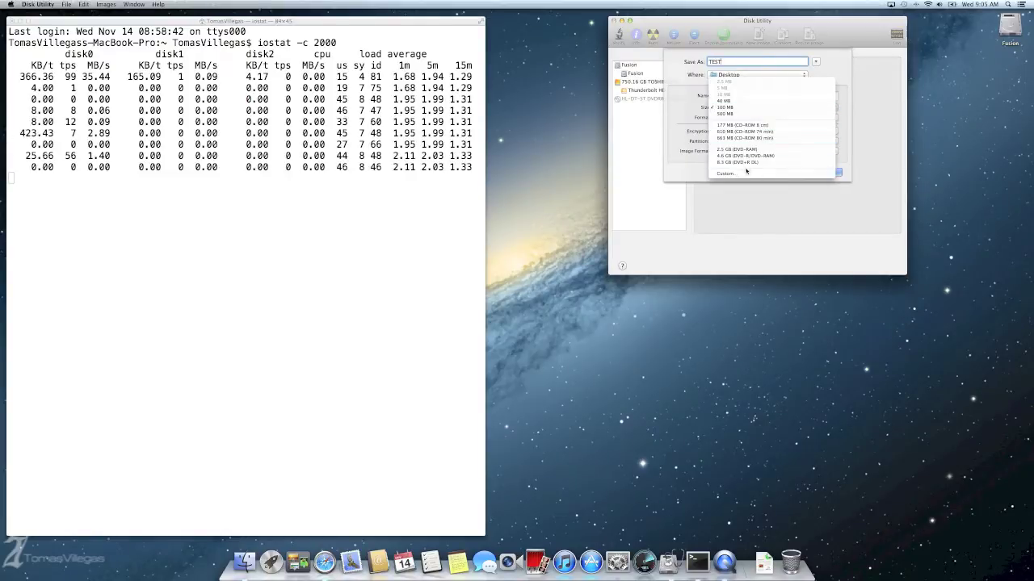
pyautogui.click(747, 173)
pyautogui.click(788, 66)
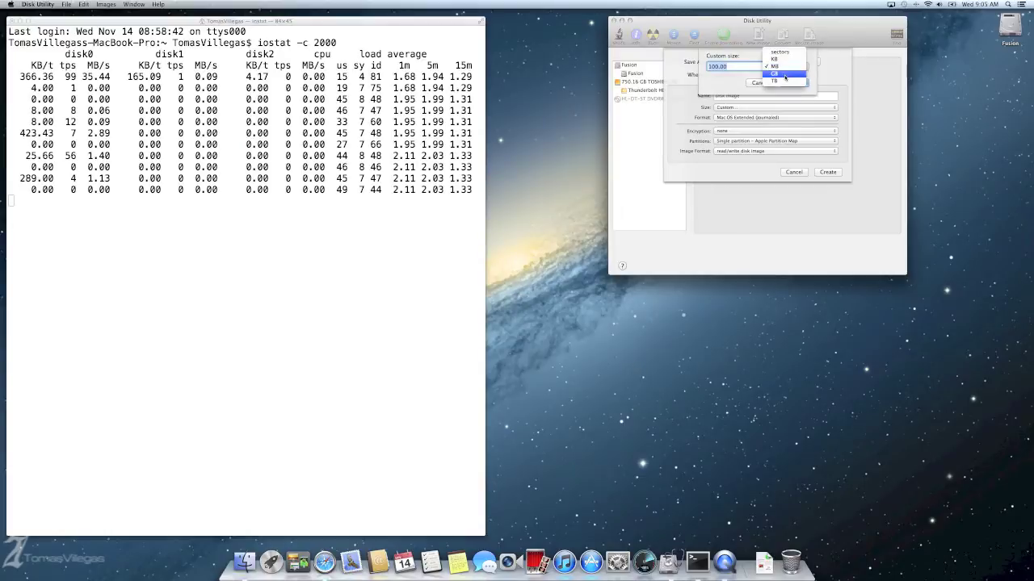
pyautogui.click(788, 76)
pyautogui.write('300')
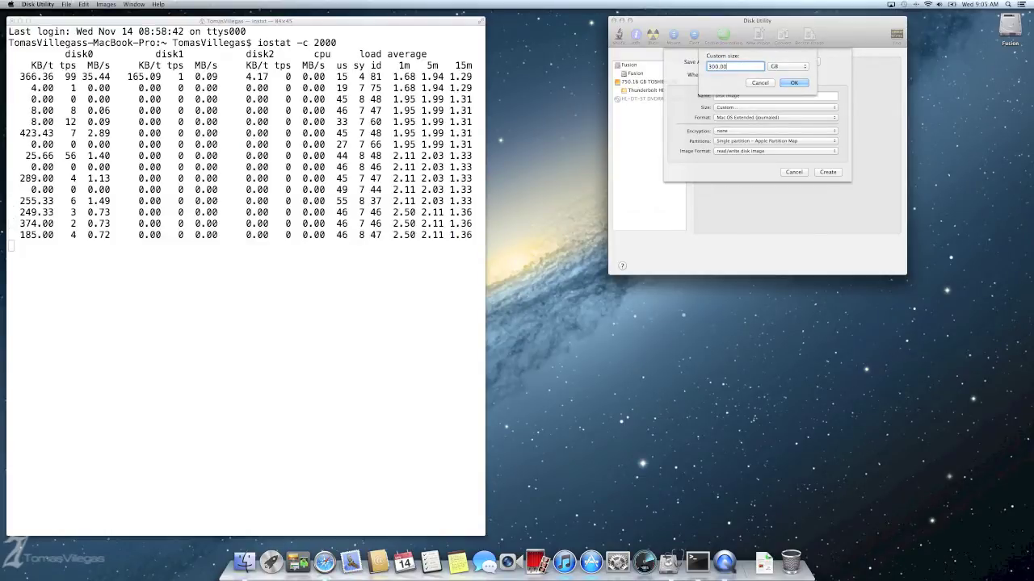
pyautogui.press('Return')
pyautogui.click(841, 177)
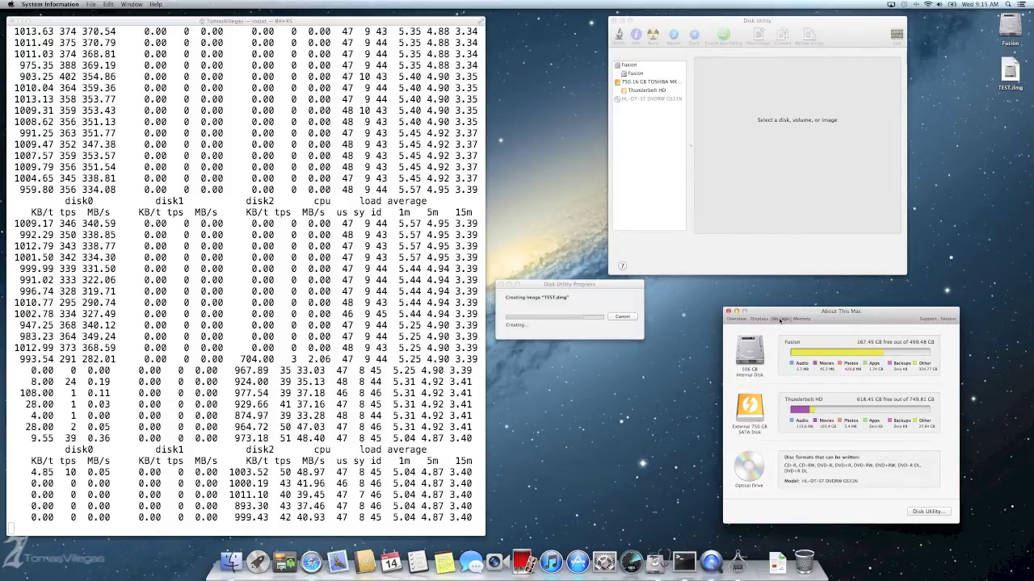
# - After watching iostat throughput during the write, bring the TEST.dmg creation progress forward
pyautogui.click(637, 298)
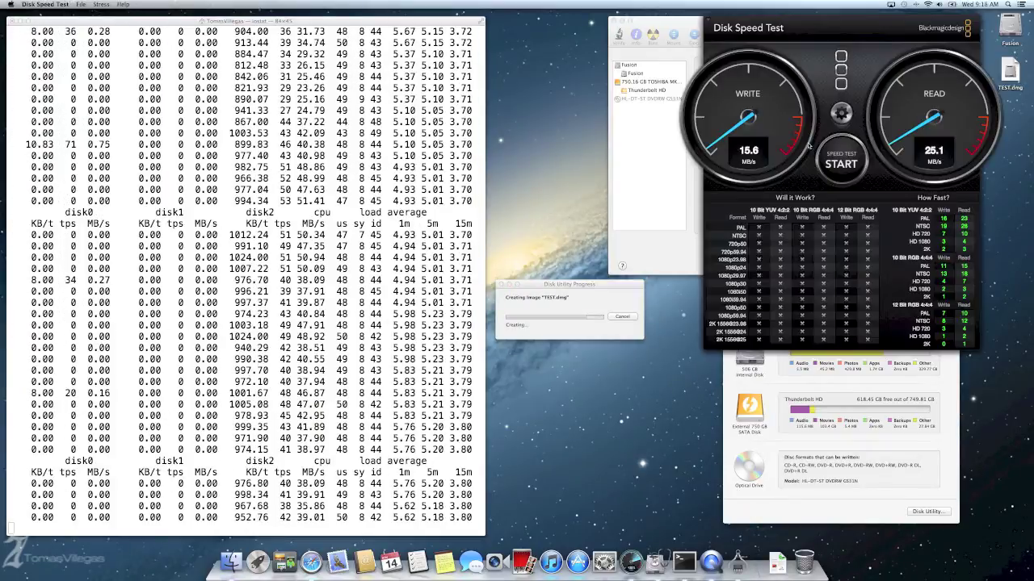
# - Run Disk Speed Test on the Fusion drive during the image write, then stop it
pyautogui.click(840, 160)
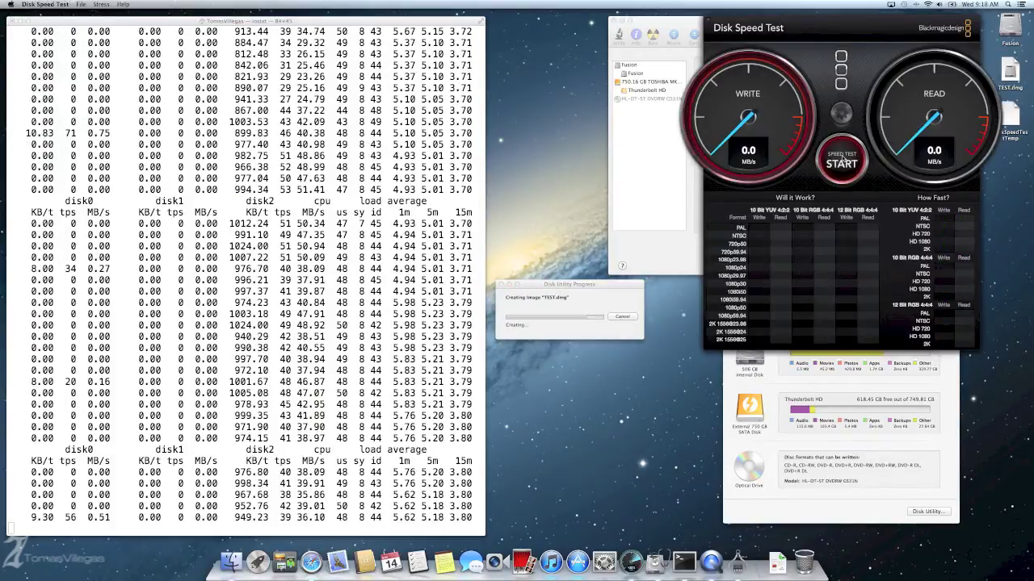
pyautogui.moveTo(858, 66); pyautogui.dragTo(842, 67)
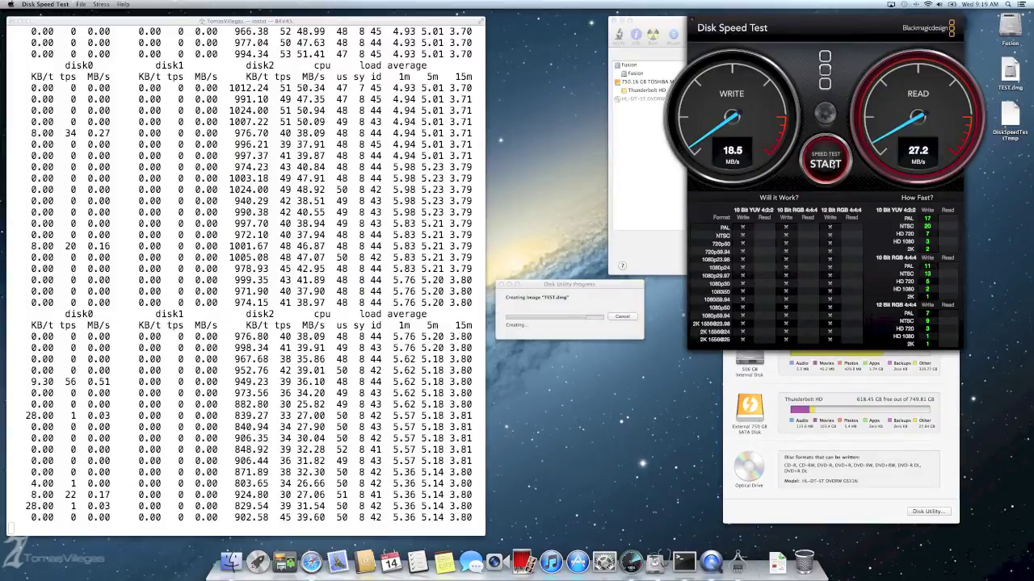
pyautogui.click(828, 164)
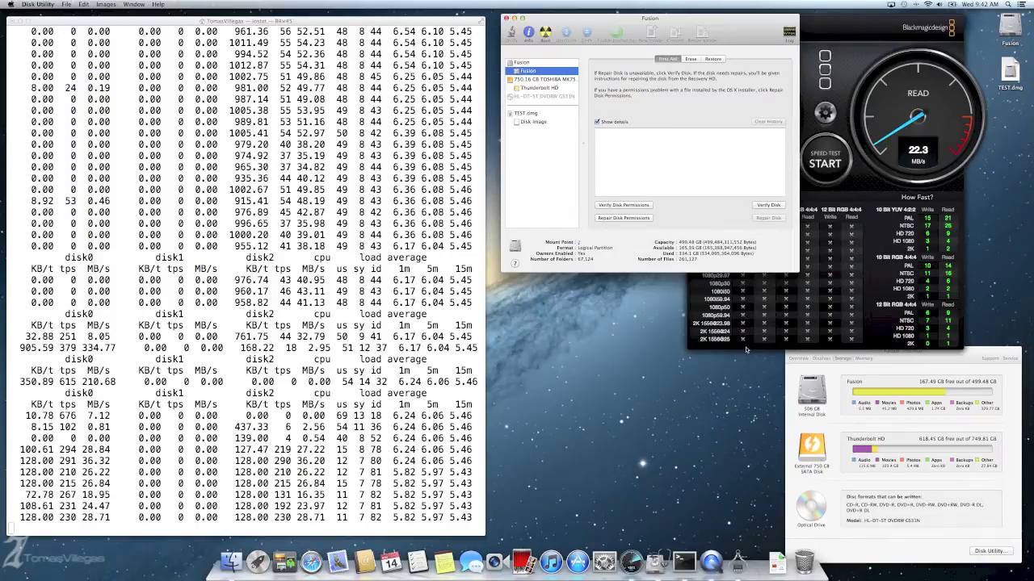
# - Bring Disk Speed Test forward and stop its run at about 37.2 MB/s write, 37.7 MB/s read
pyautogui.click(846, 197)
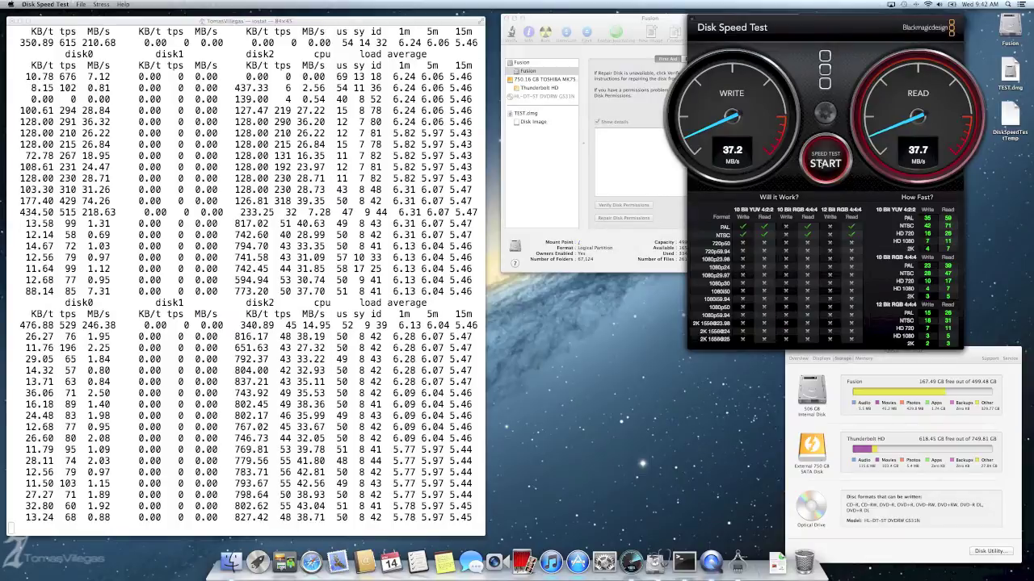
pyautogui.click(821, 164)
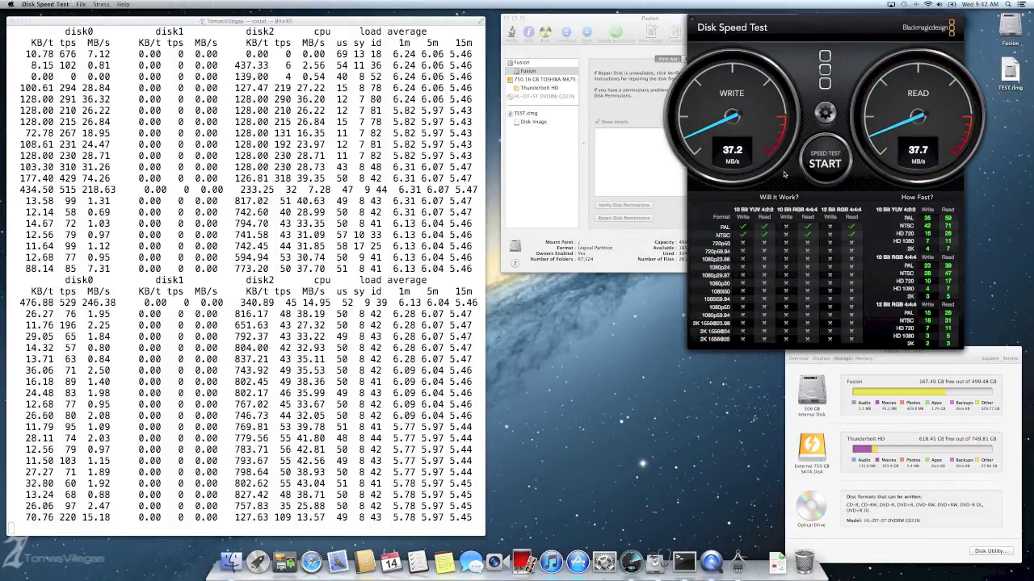
# - Pick a different stress file size and rerun the benchmark, reaching about 134.8 MB/s write, 135.8 MB/s read
pyautogui.click(824, 113)
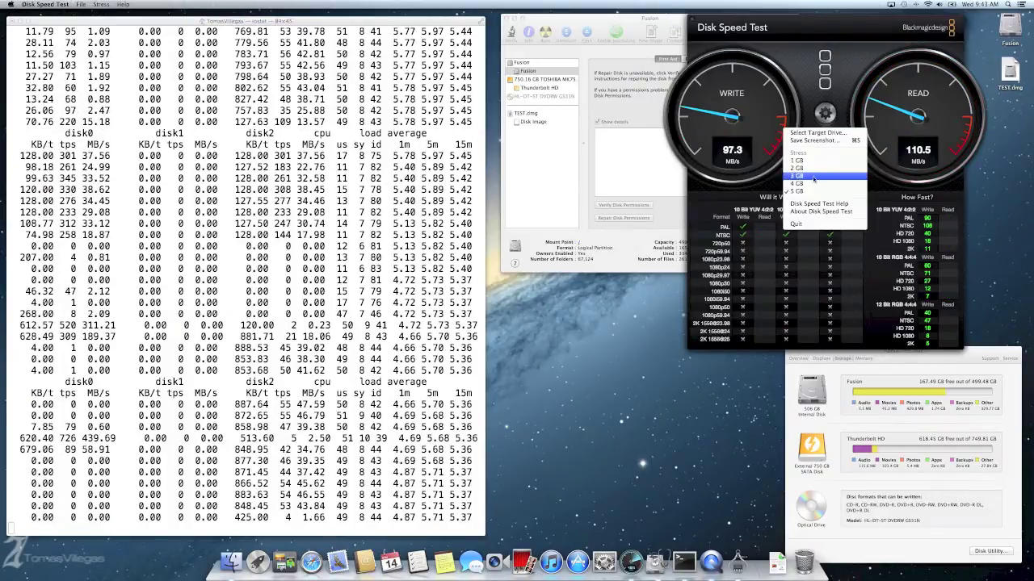
pyautogui.click(811, 190)
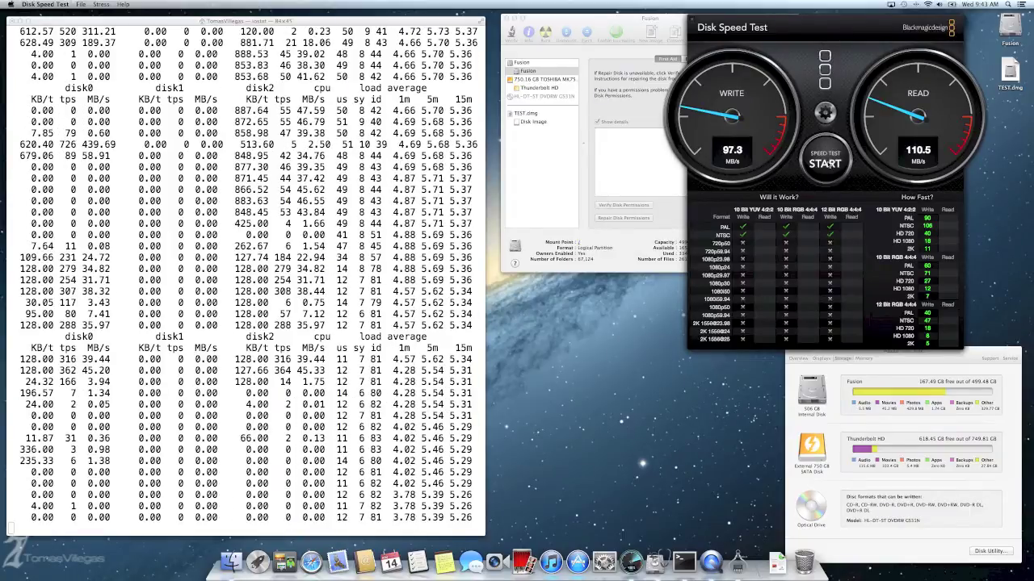
pyautogui.click(817, 168)
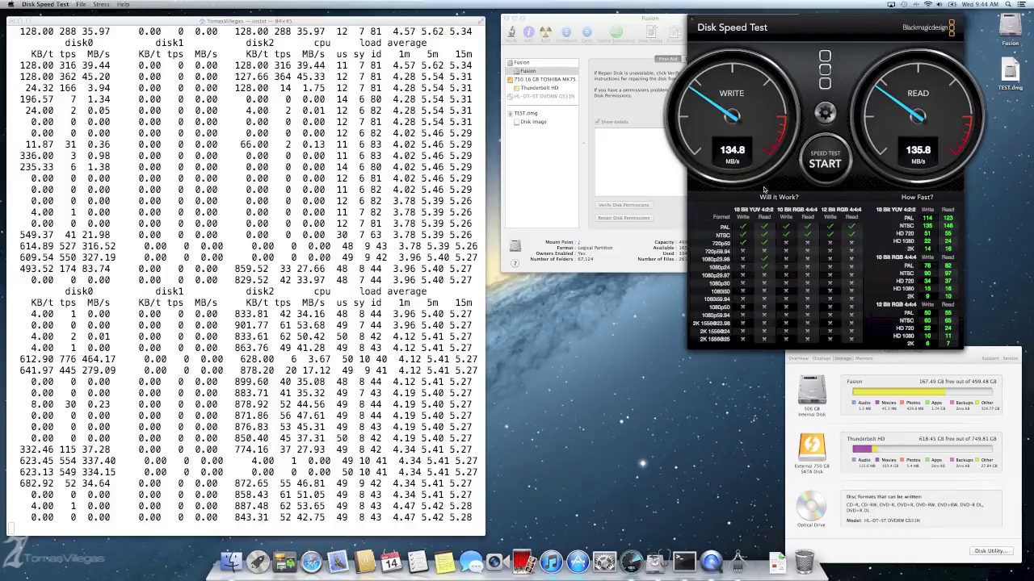
pyautogui.click(525, 113)
# - Create a custom 2 GB blank disk image named TEST 2GB
pyautogui.click(651, 31)
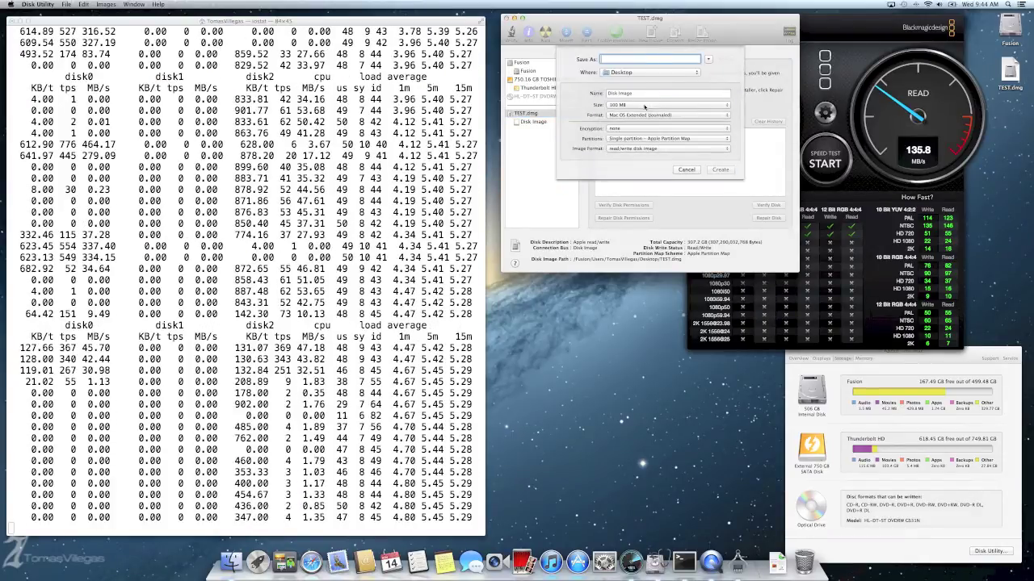
pyautogui.click(643, 105)
pyautogui.click(634, 173)
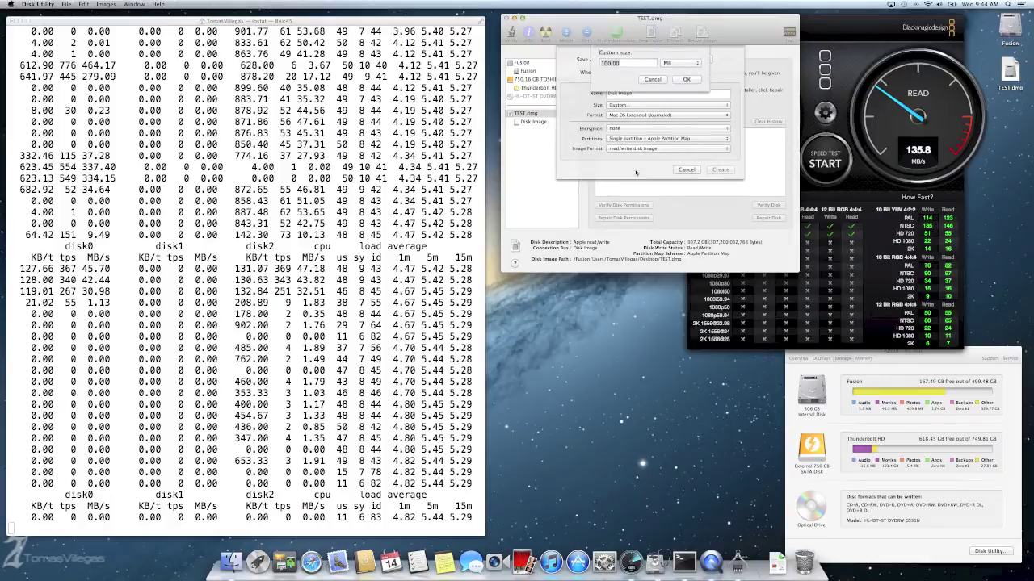
pyautogui.click(678, 64)
pyautogui.click(677, 75)
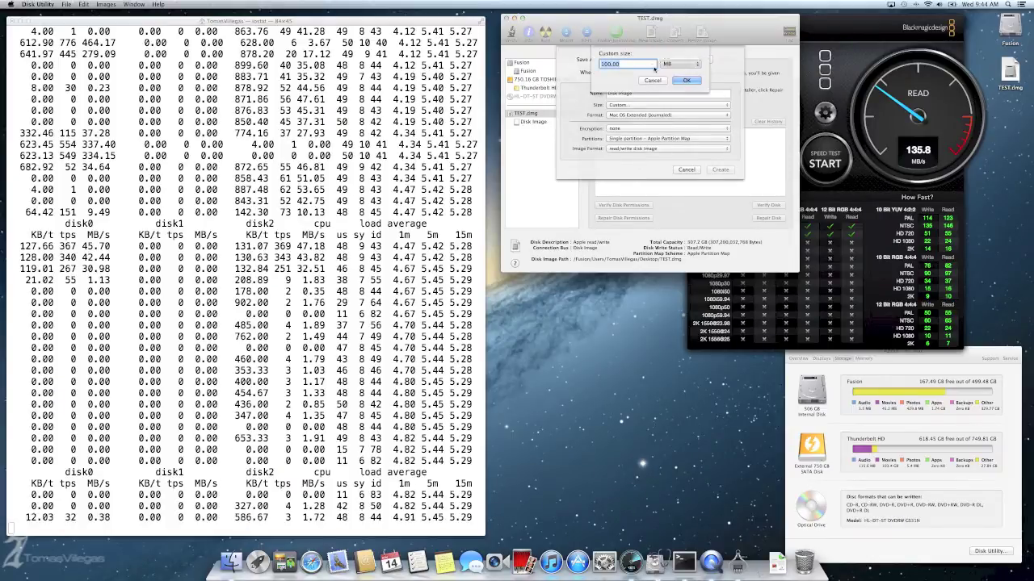
pyautogui.write('2')
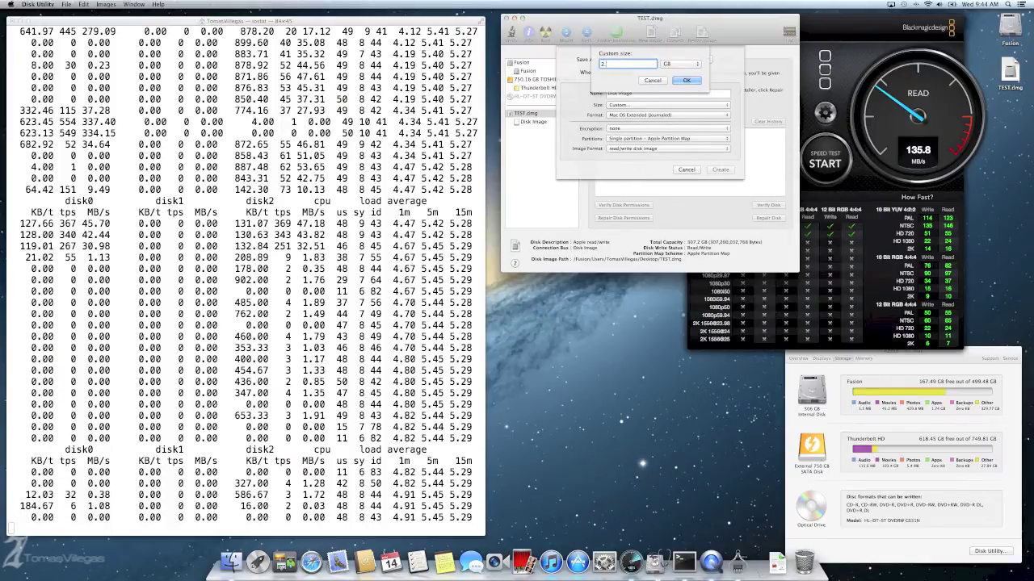
pyautogui.write('.0')
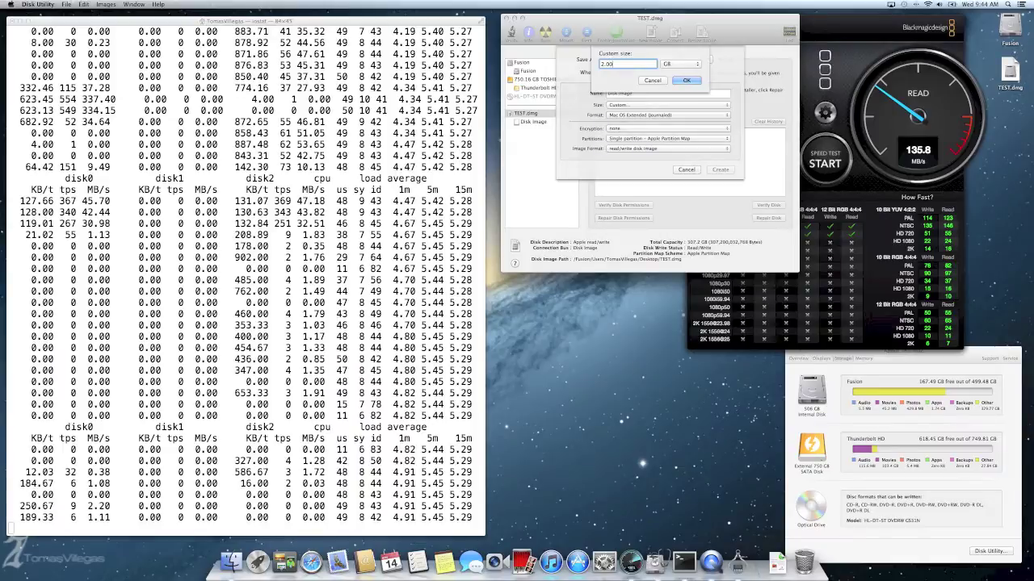
pyautogui.click(682, 80)
pyautogui.write('T')
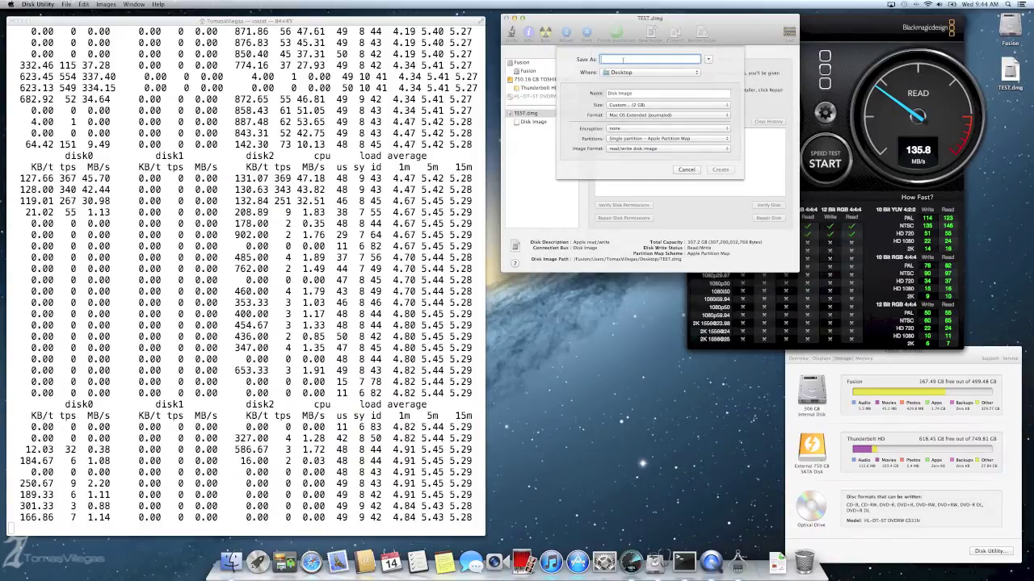
pyautogui.write('EST 2')
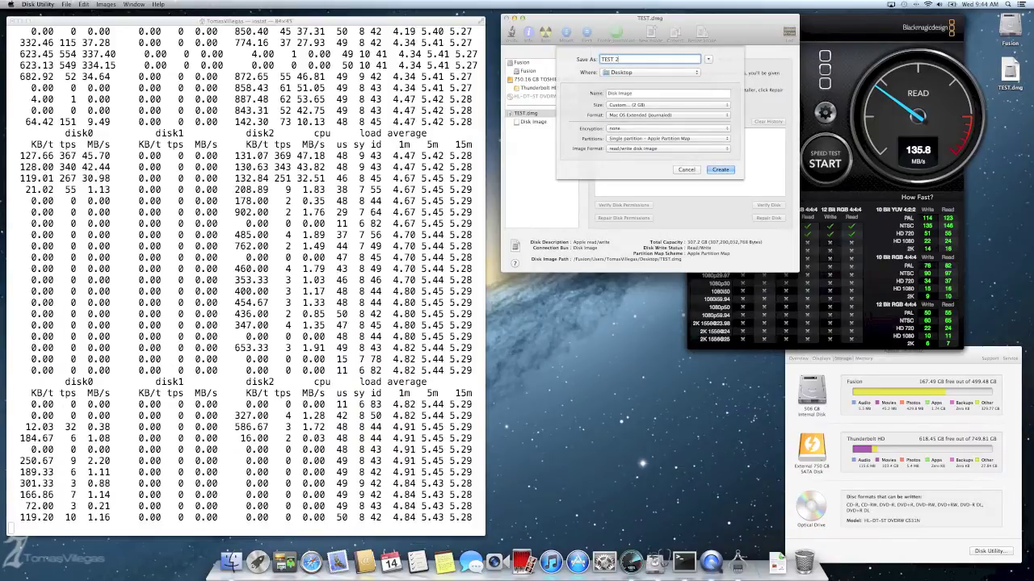
pyautogui.write('C')
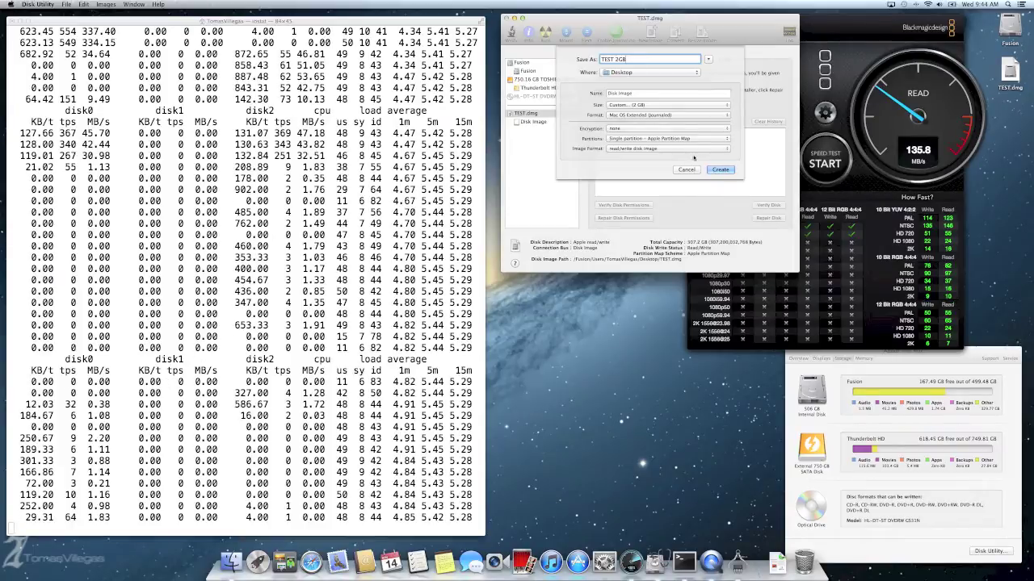
pyautogui.click(720, 170)
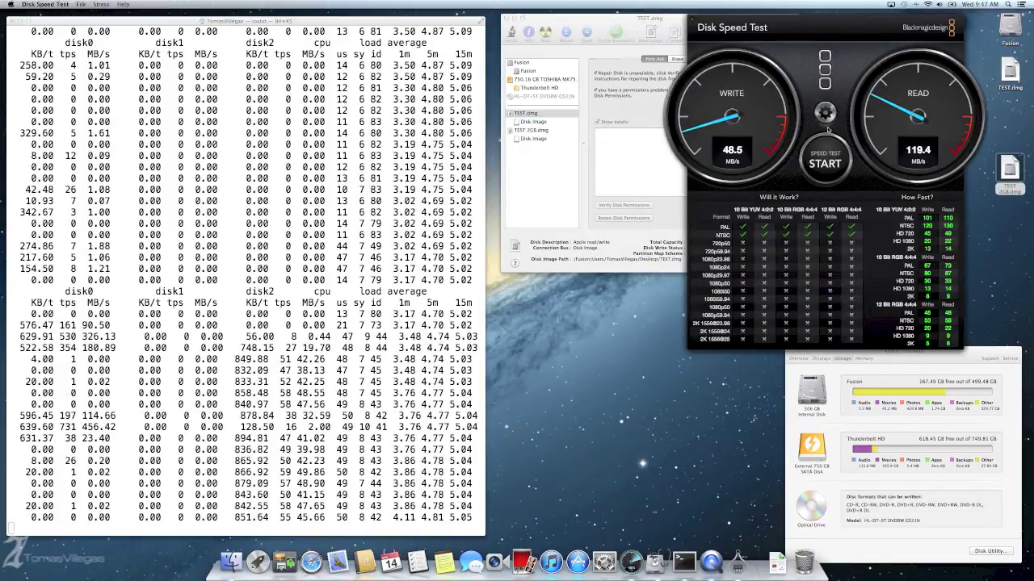
# - Pick 2 GB under the gear menu's Stress options and restart Disk Speed Test
pyautogui.click(824, 112)
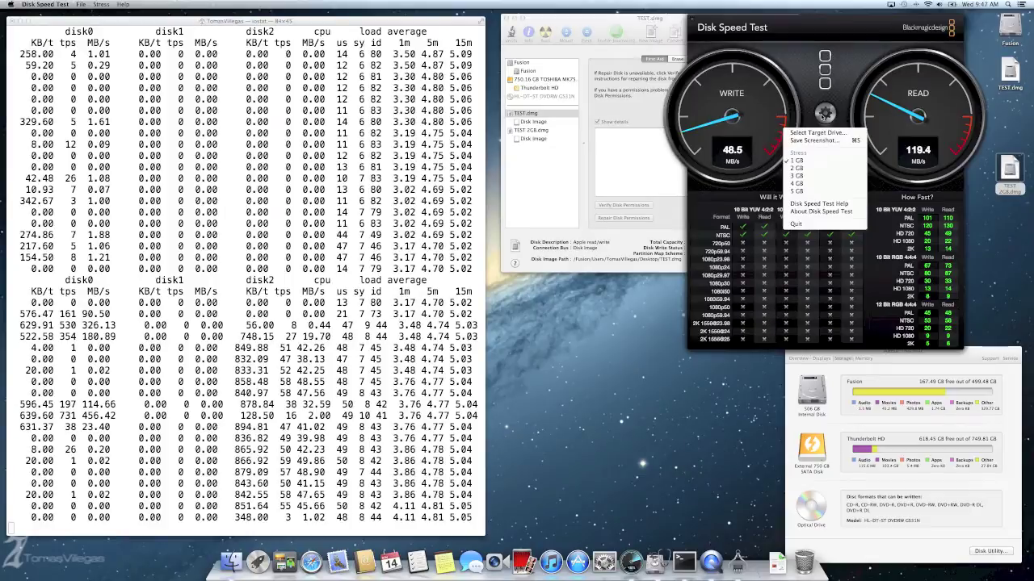
pyautogui.click(816, 169)
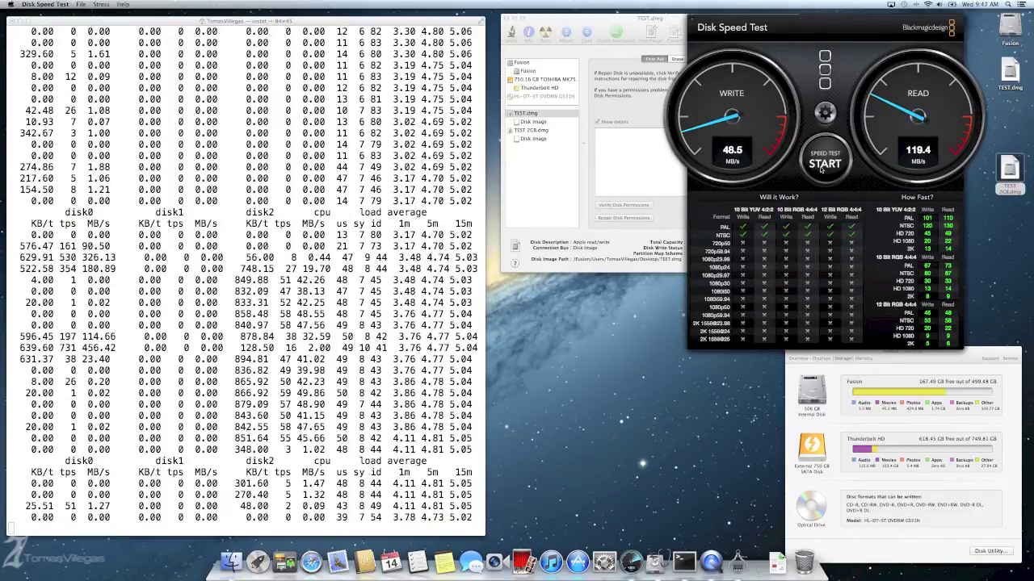
pyautogui.click(821, 169)
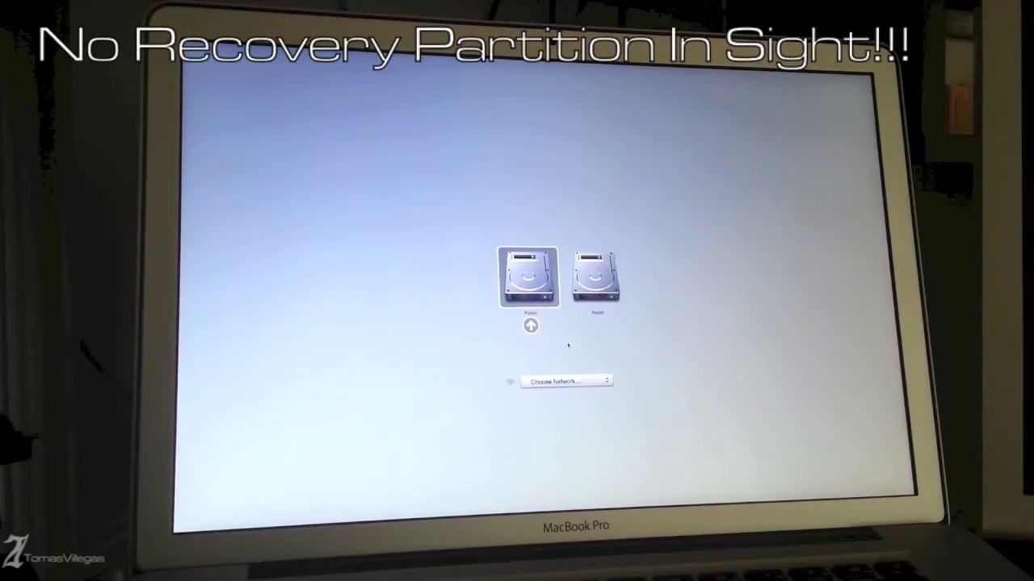
# - Toggle Startup Manager's selection between the two Fusion drives, leaving the right-hand drive selected
pyautogui.press('Right')
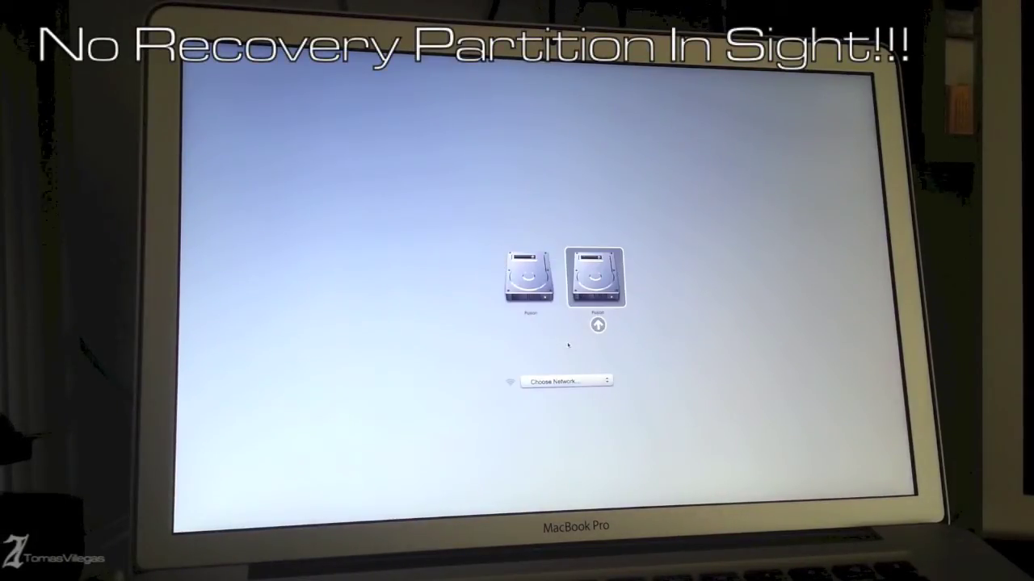
pyautogui.press('Left')
pyautogui.press('Right')
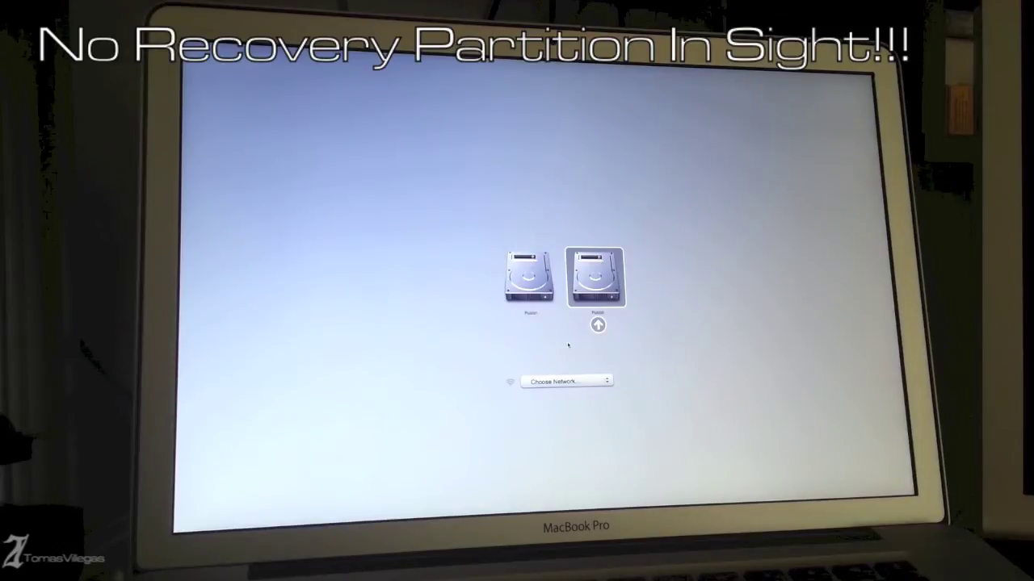
pyautogui.press('Left')
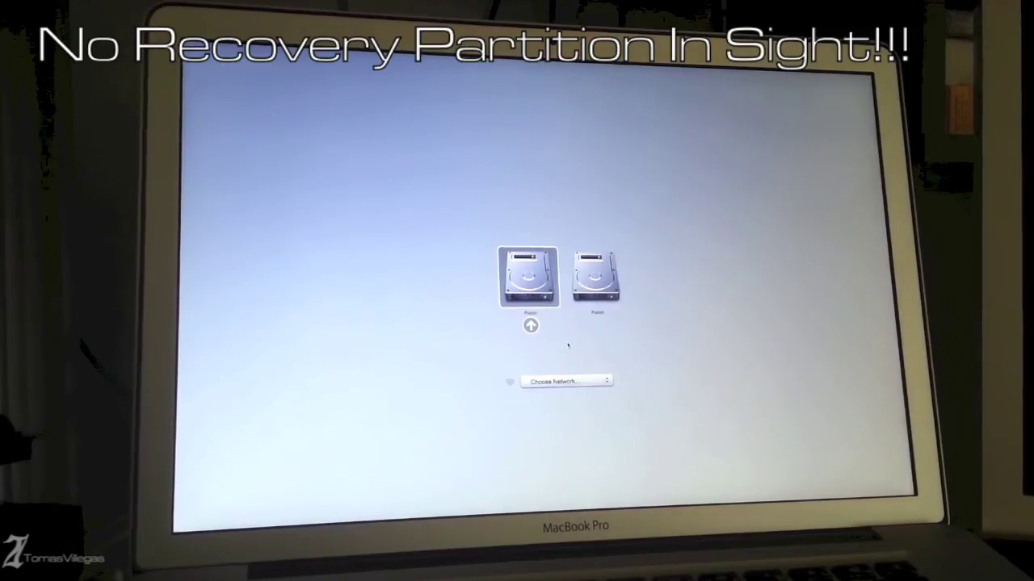
pyautogui.press('Right')
pyautogui.press('Left')
pyautogui.press('Right')
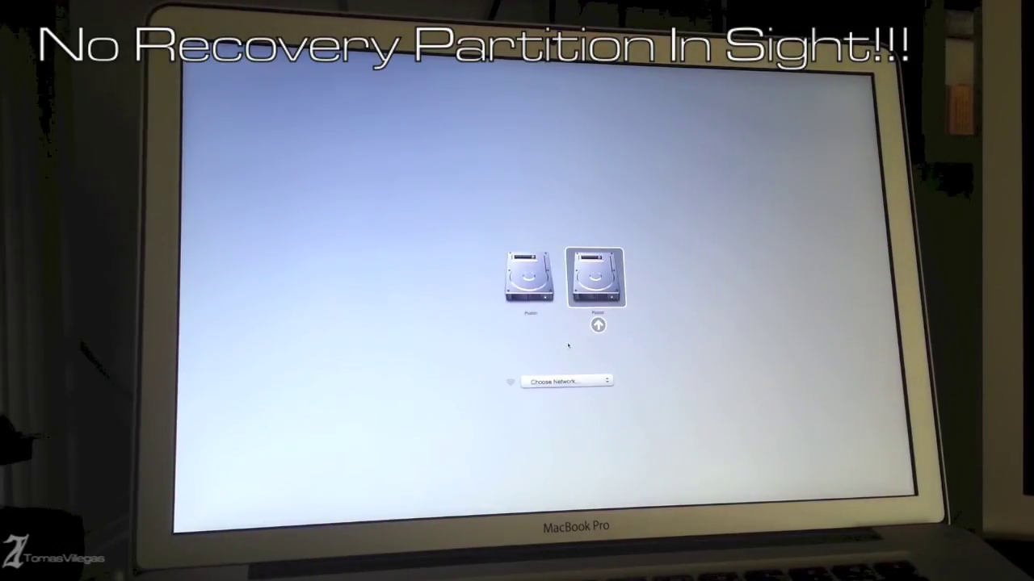